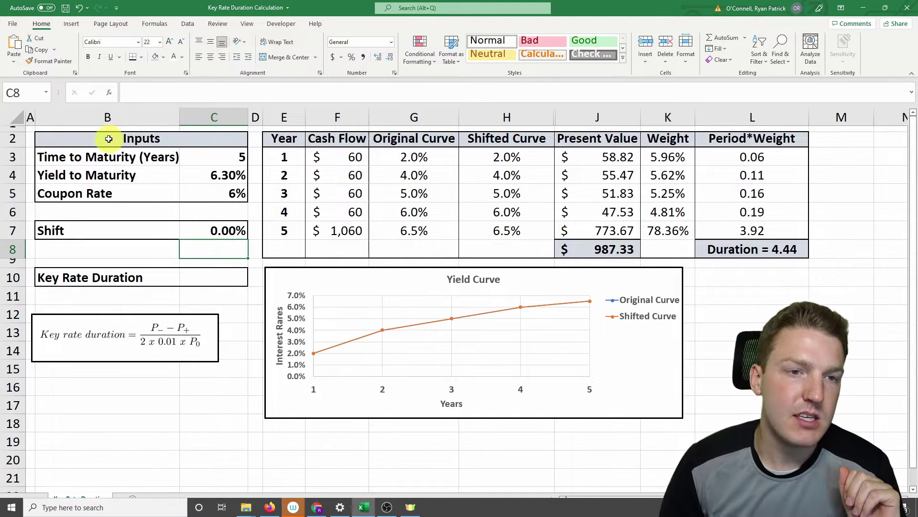
Review the Inputs block, highlighting the Time to Maturity and Coupon Rate rows.
drag(108, 138, 194, 192)
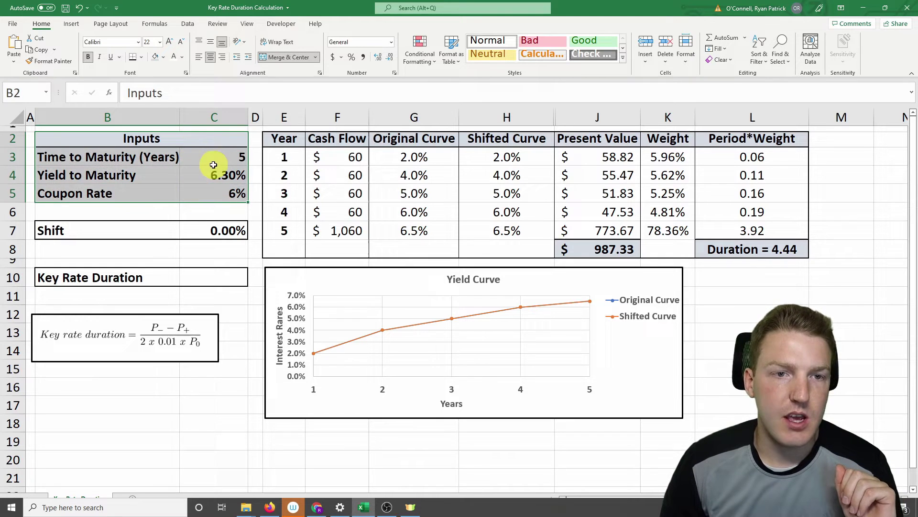
click(214, 161)
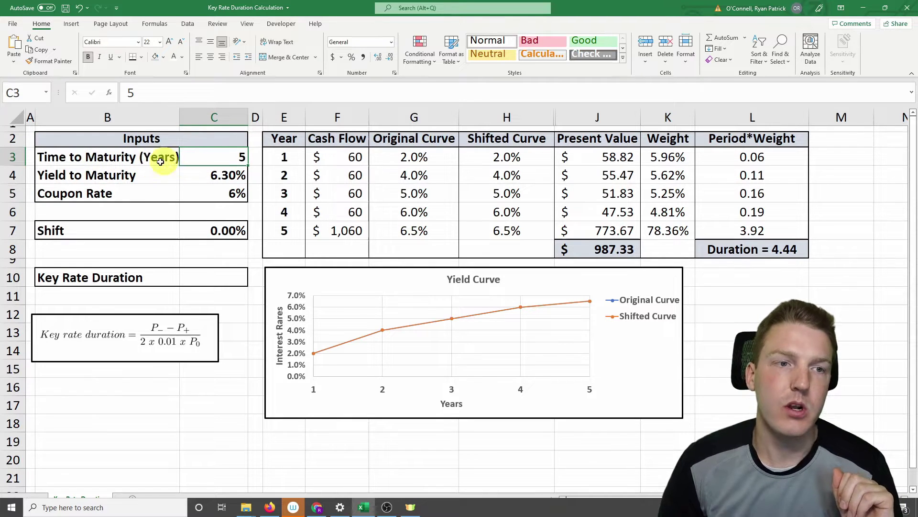
drag(76, 158, 222, 156)
drag(97, 195, 218, 193)
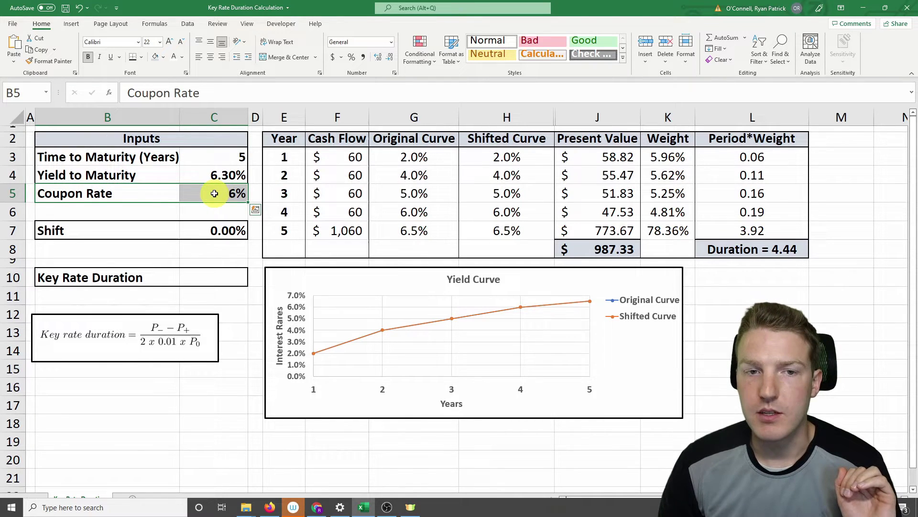
Review the year 1, 2 and 3 rows of the cash-flow table.
click(283, 155)
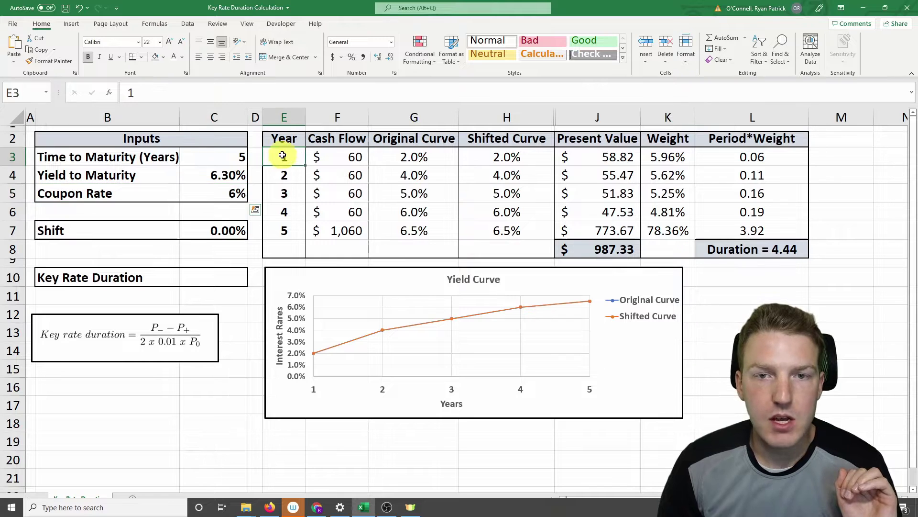
drag(283, 155, 716, 158)
drag(287, 175, 769, 172)
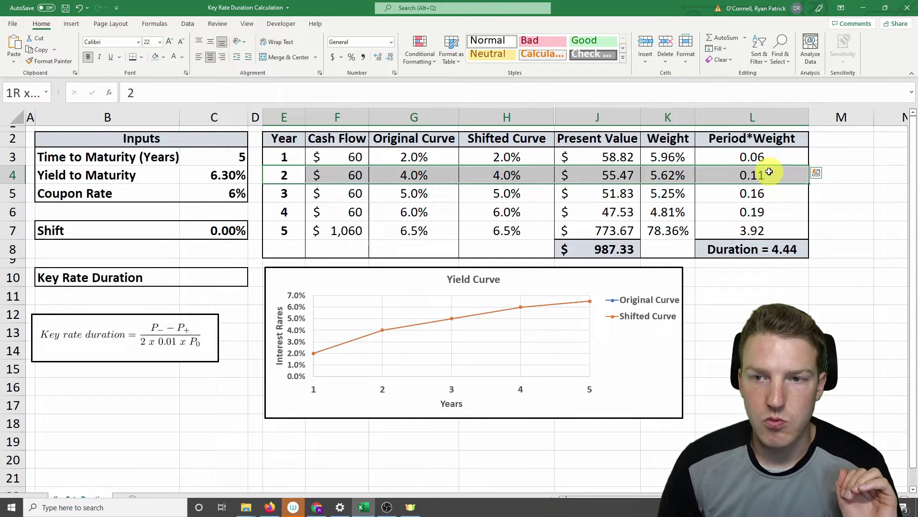
click(282, 158)
click(291, 175)
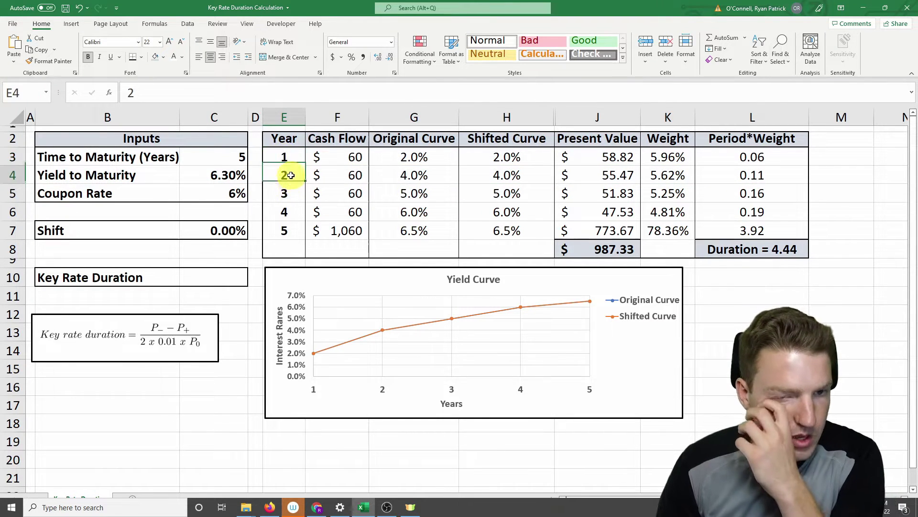
click(286, 193)
Check the cash flow formulas for years 1–5, including the final principal, against the coupon rate.
click(349, 156)
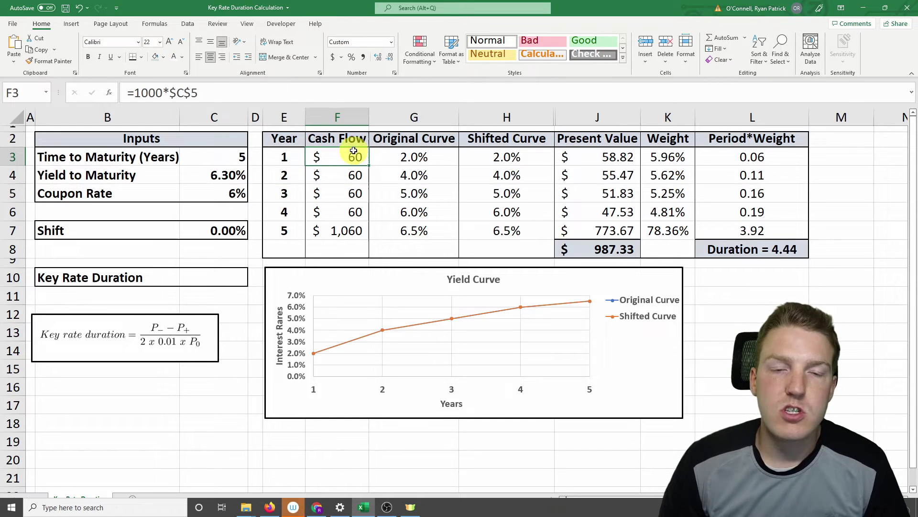
drag(287, 156, 342, 159)
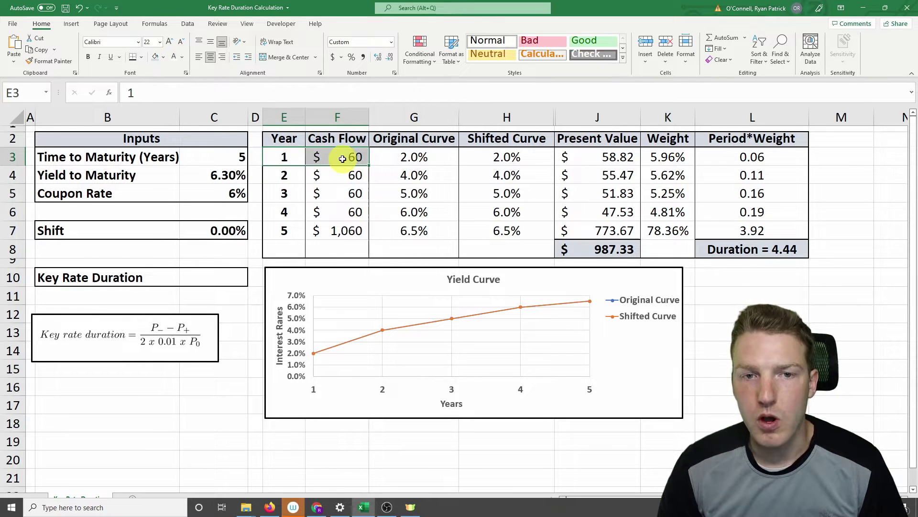
click(342, 158)
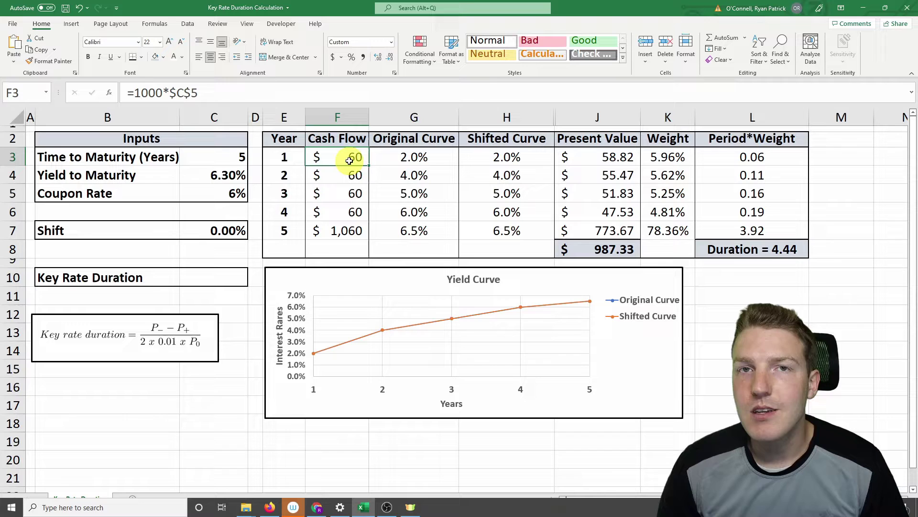
click(235, 191)
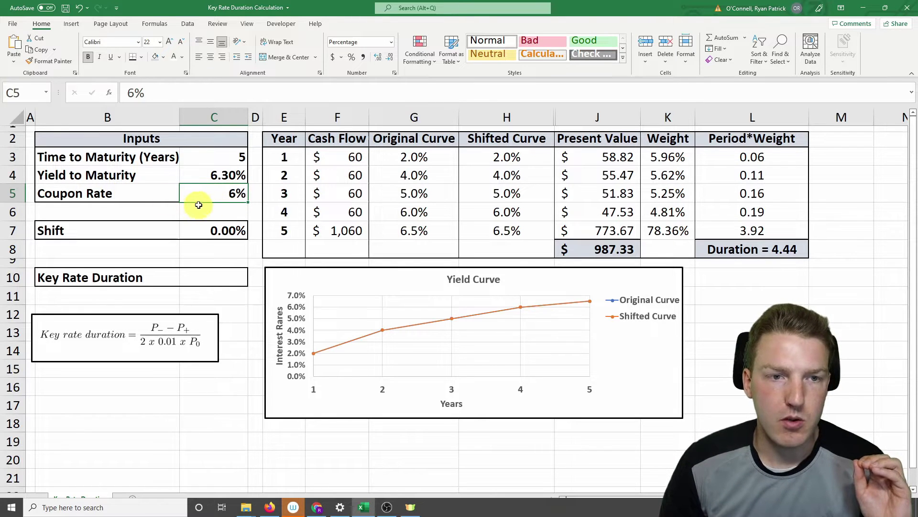
click(346, 158)
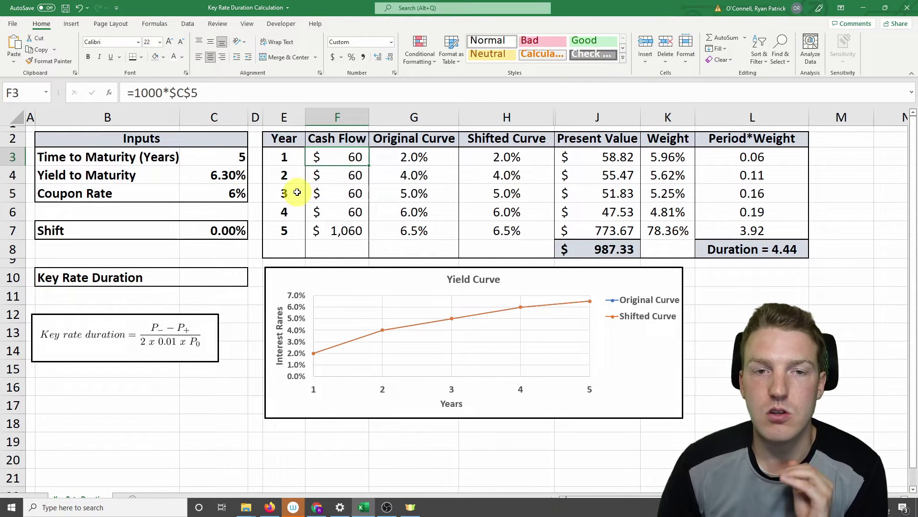
click(342, 181)
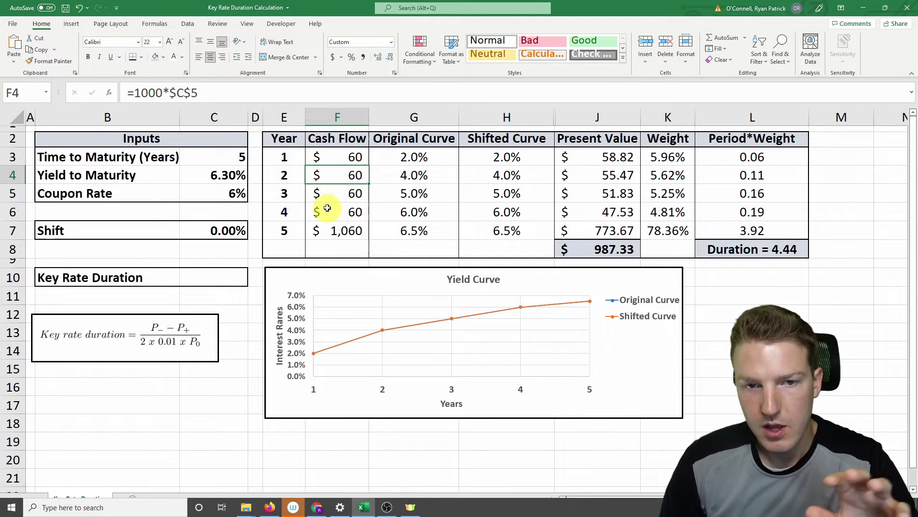
click(338, 193)
click(339, 211)
click(341, 231)
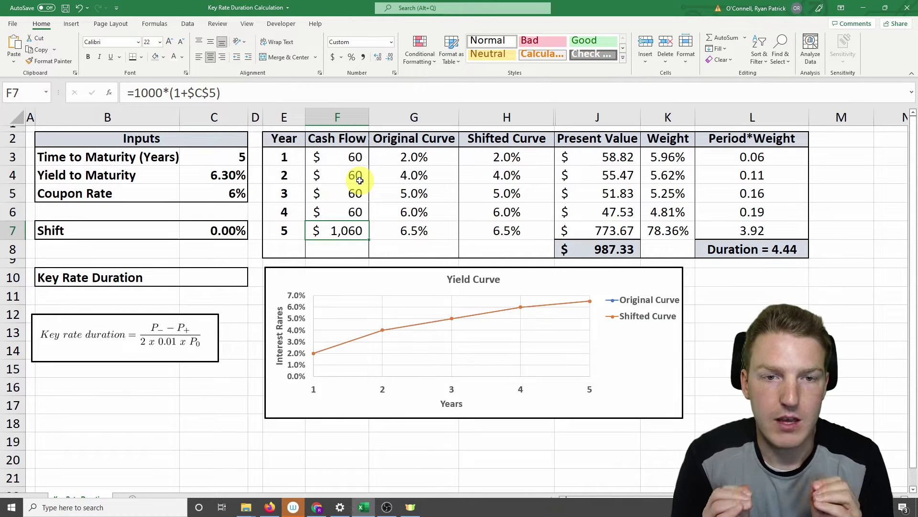
Check the year 1 and 2 Original Curve rates, then bring up J3's =F3/(1+H3)^E3 for editing.
click(421, 163)
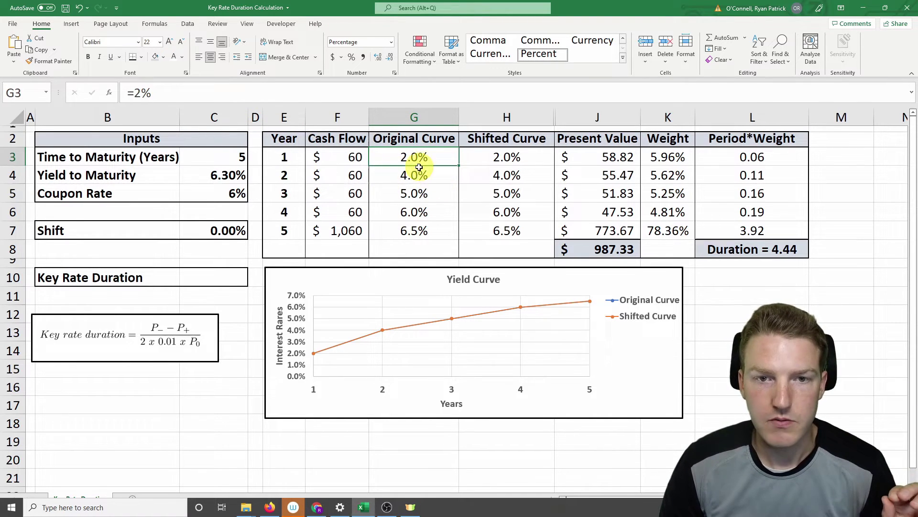
click(417, 174)
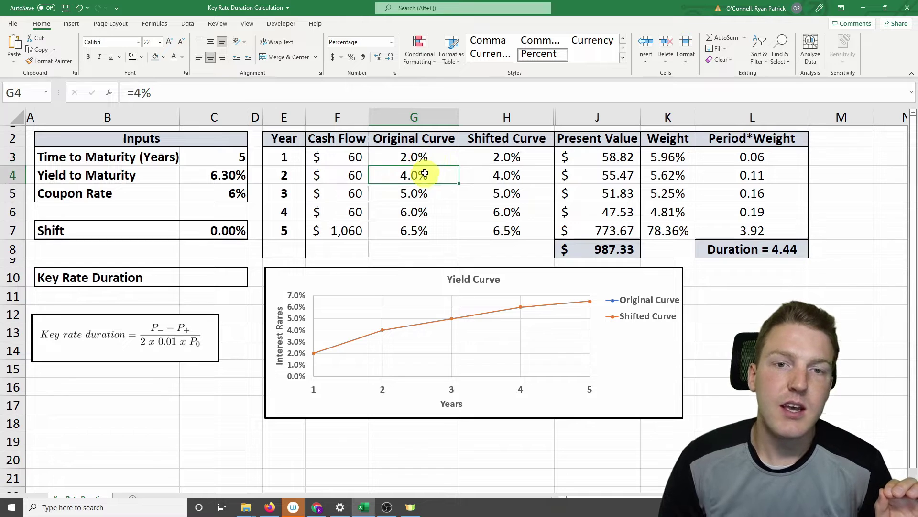
click(421, 157)
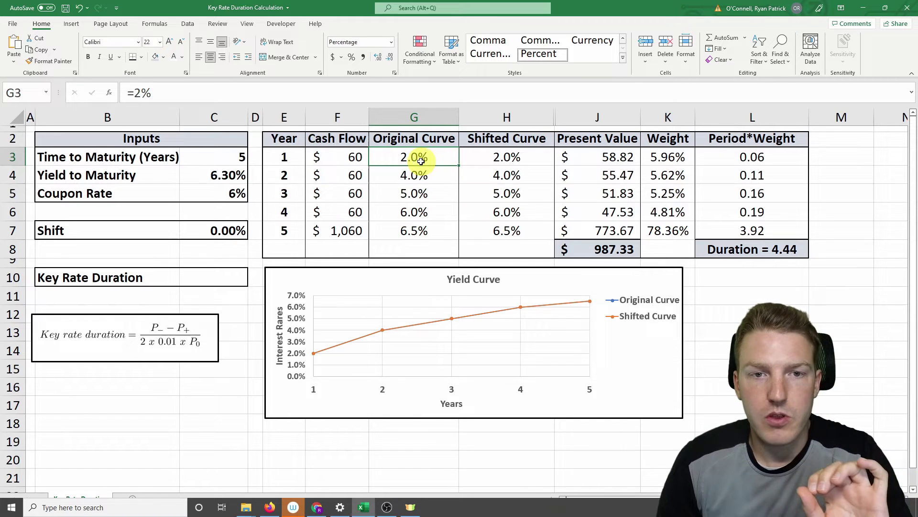
click(337, 157)
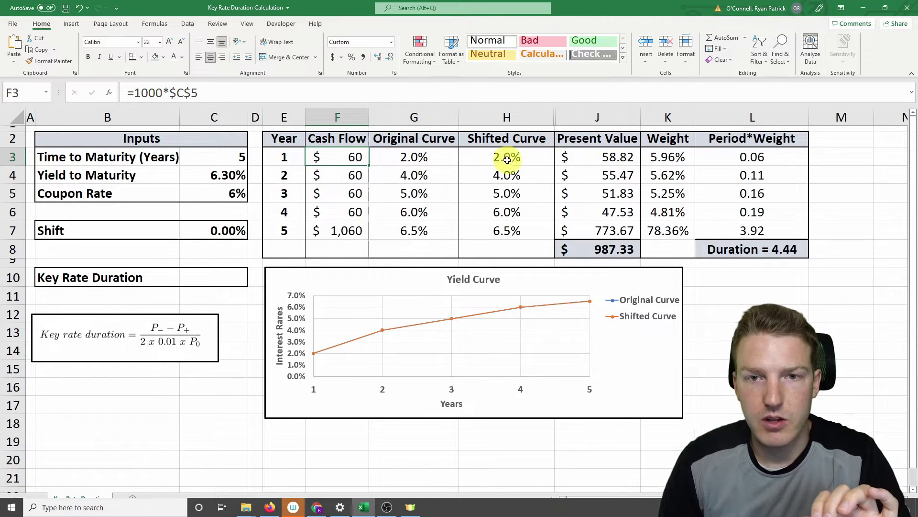
click(598, 157)
click(277, 92)
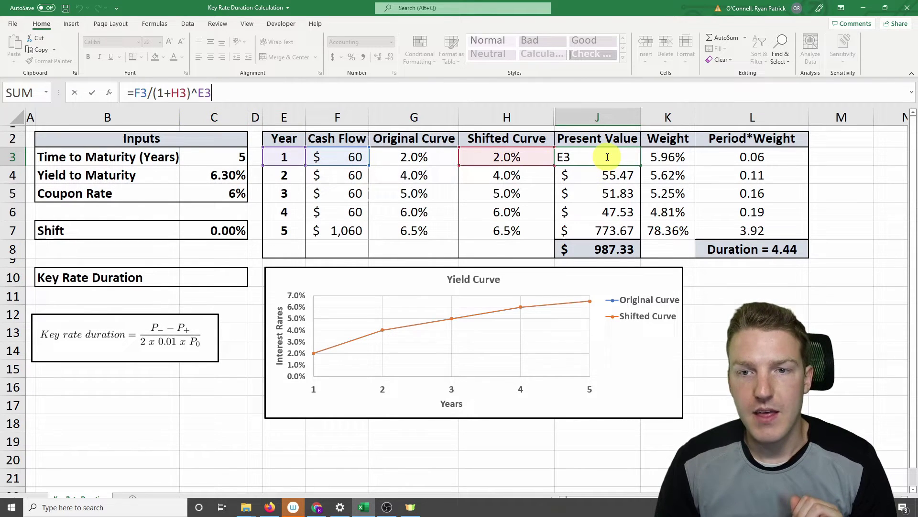
Confirm the J3 present value and review the J4–J7 present value formulas.
key(Return)
click(622, 157)
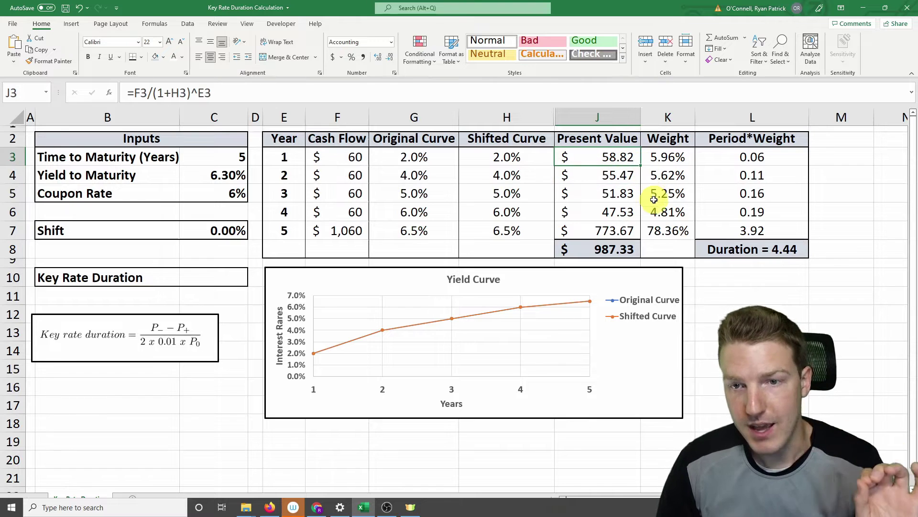
click(618, 176)
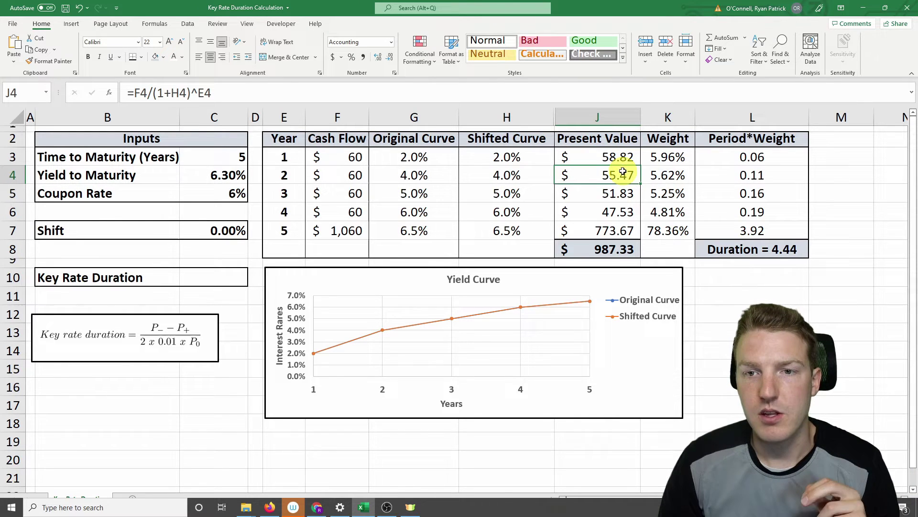
click(622, 194)
click(620, 212)
click(616, 230)
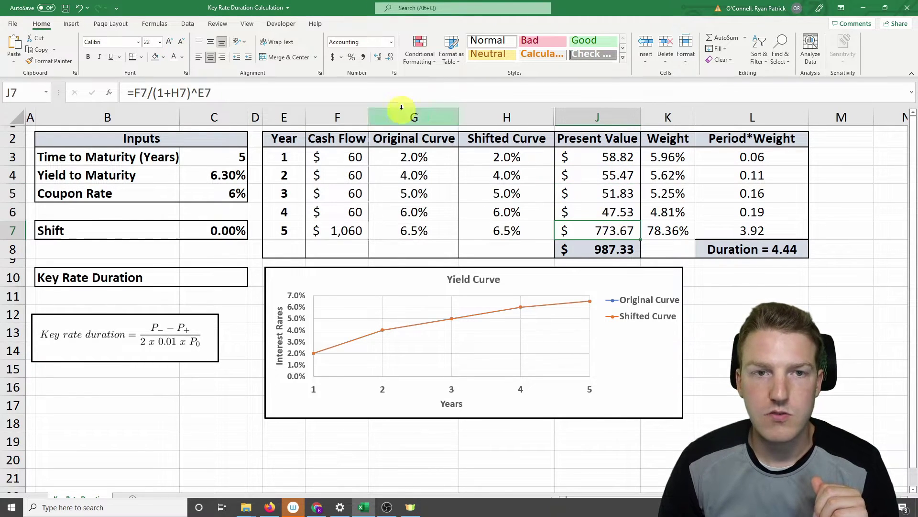
Re-enter the $773.67 year 5 present value and the =SUM(J3:J7) total of $987.33.
click(346, 92)
key(Return)
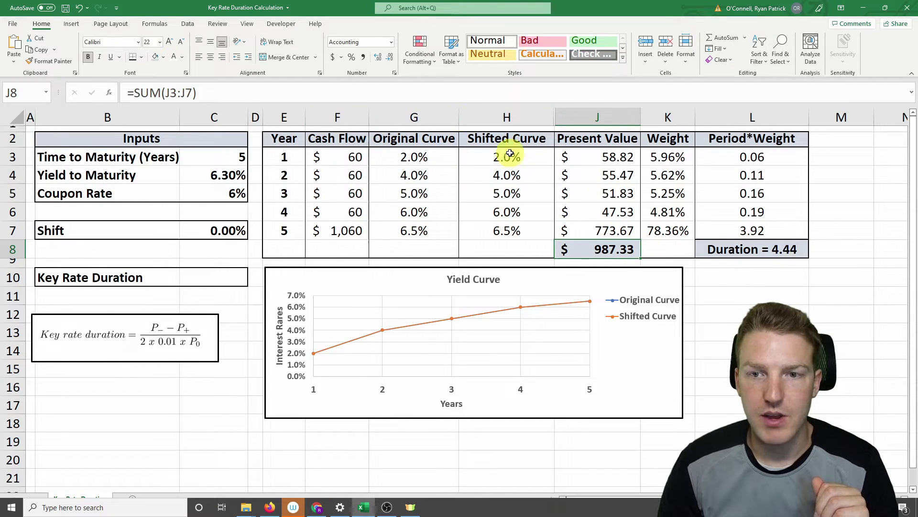
click(462, 92)
key(Return)
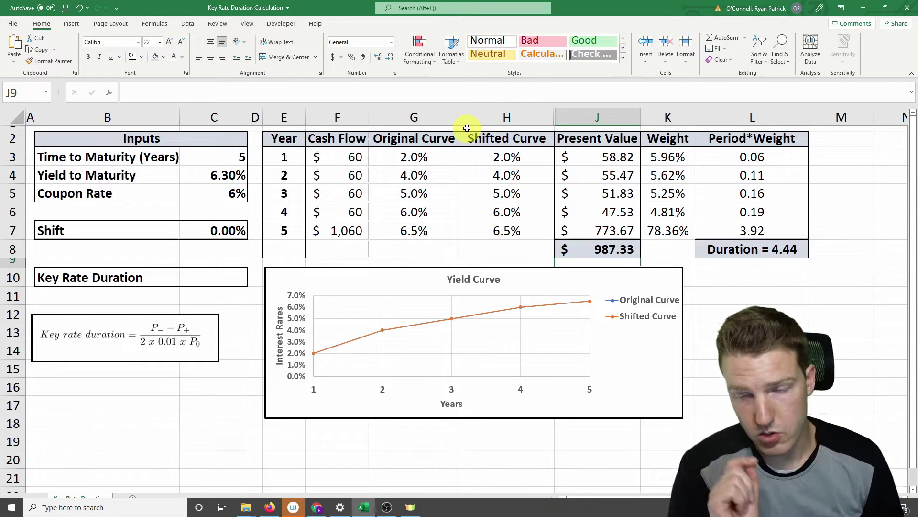
Review J3 and the J8 total, then bring up K3's weight formula =J3/$J$8 for editing.
click(620, 155)
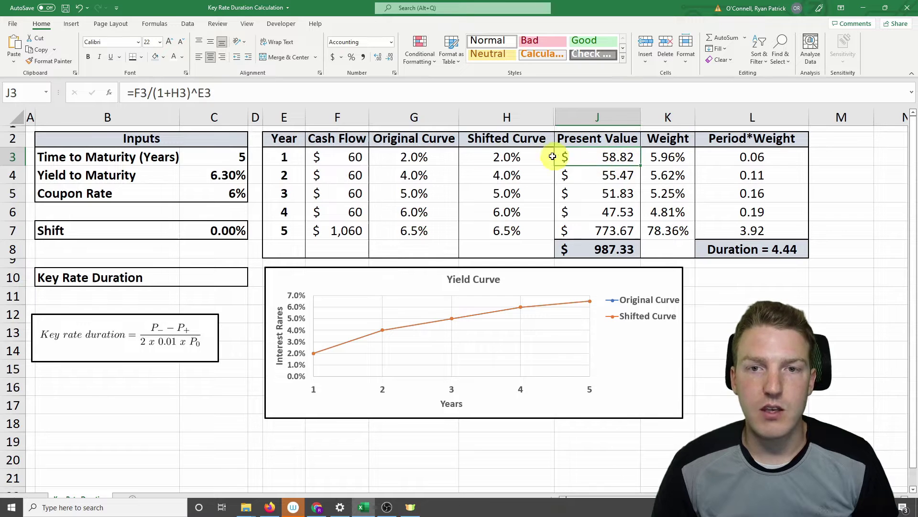
click(617, 247)
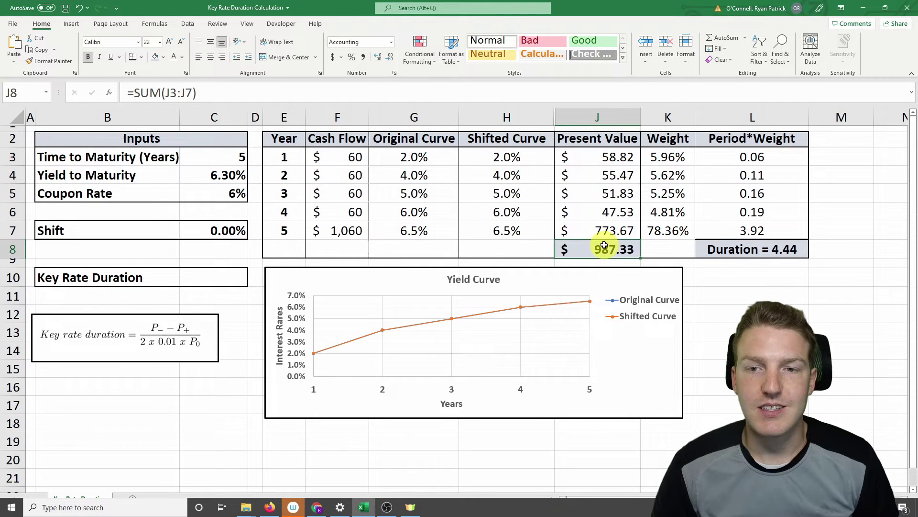
click(682, 157)
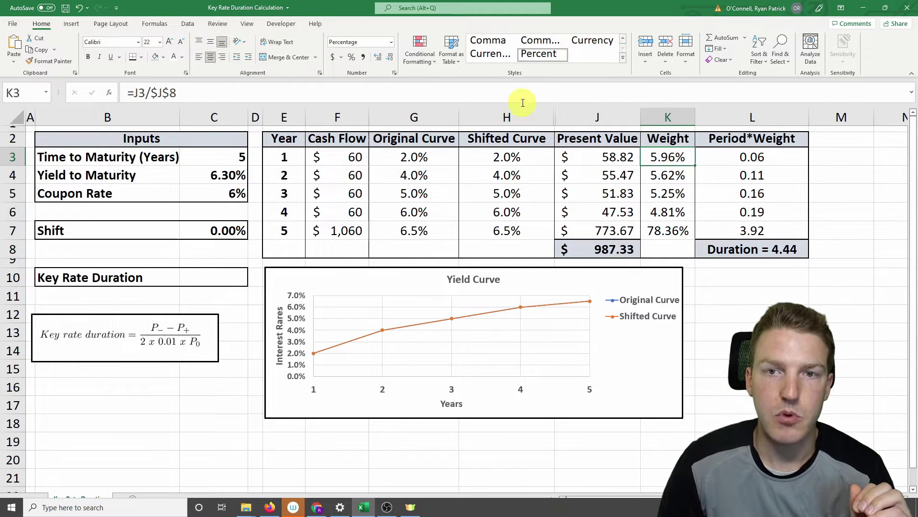
click(523, 96)
Confirm the K3:K7 weights, enter the =E3*K3 Period*Weight formulas, and check Duration 4.44 in L8.
key(Return)
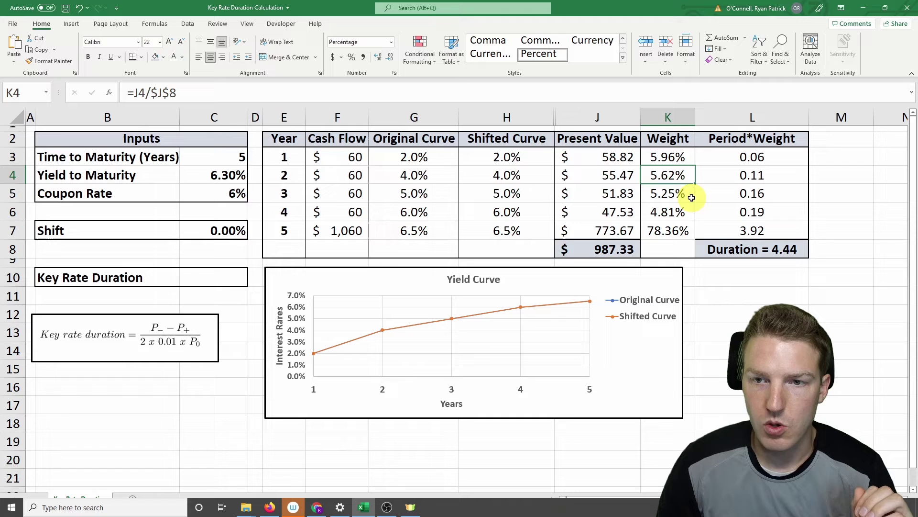
drag(662, 155, 667, 228)
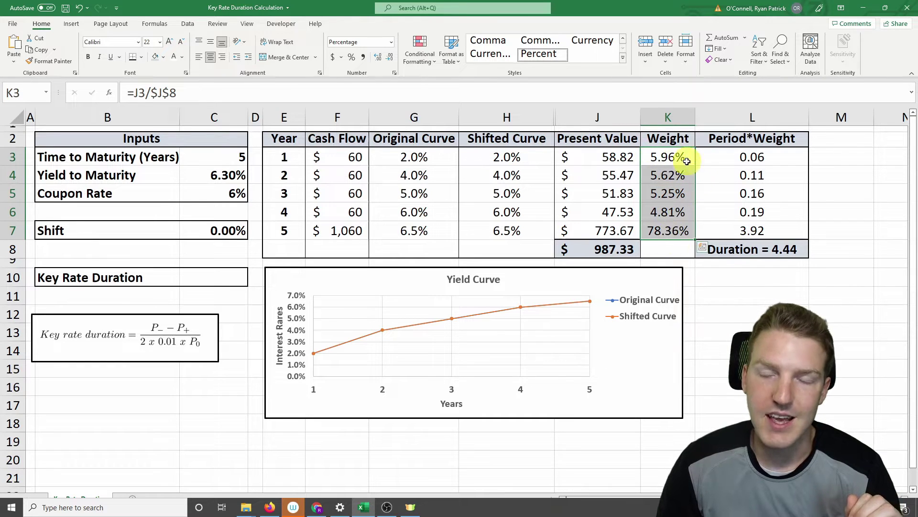
click(748, 157)
click(215, 87)
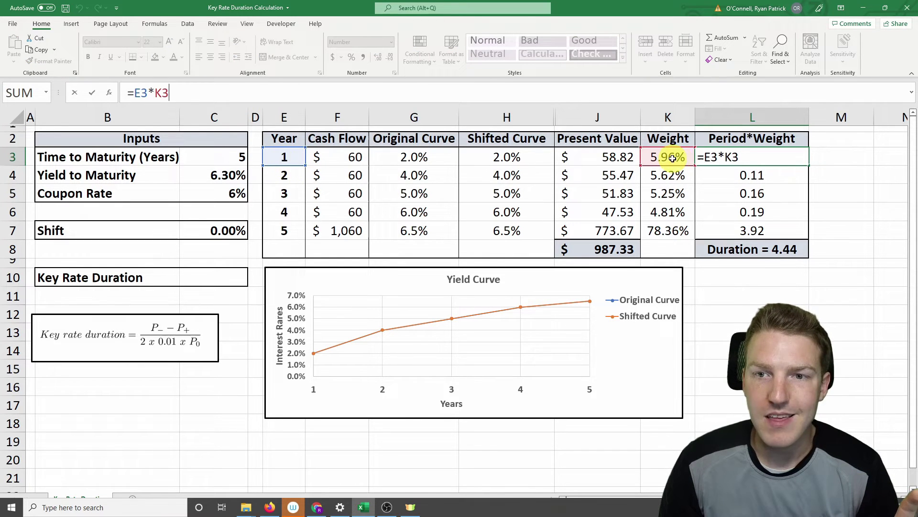
key(Return)
key(Down)
key(Down)
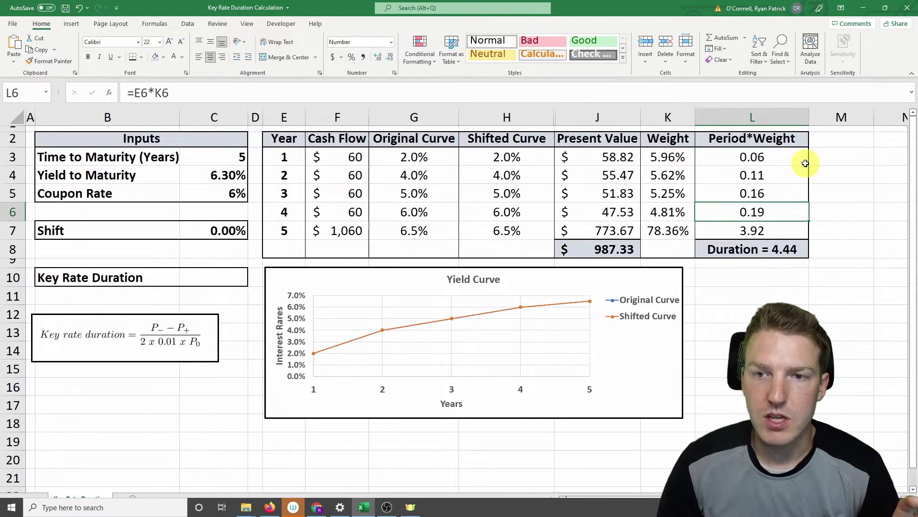
click(685, 85)
key(Return)
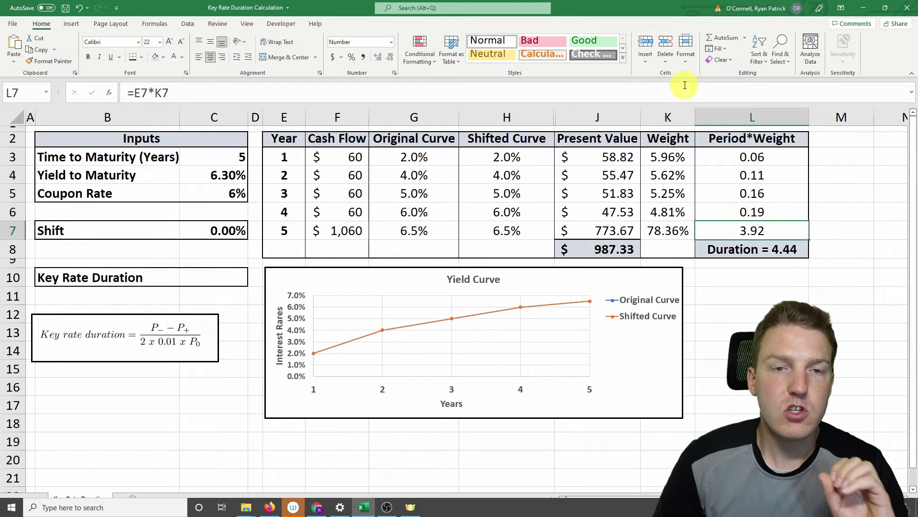
click(784, 246)
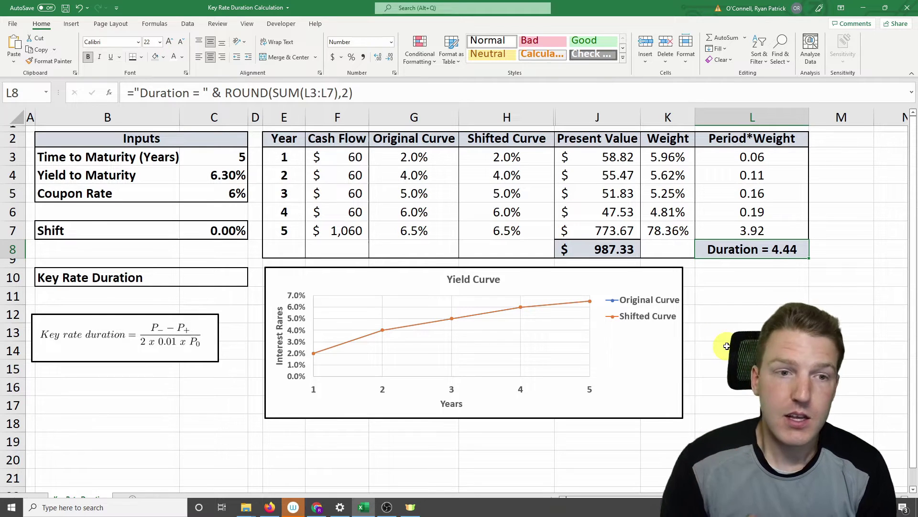
click(220, 231)
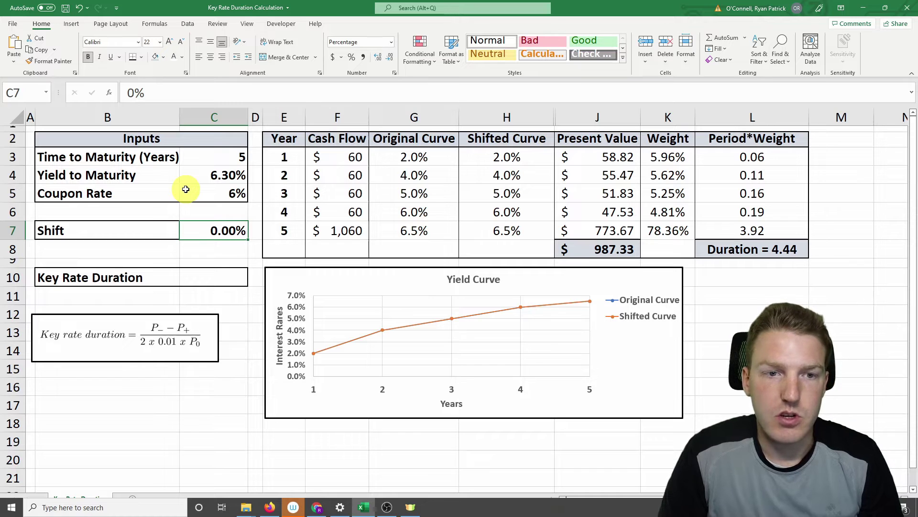
text(1)
key(Return)
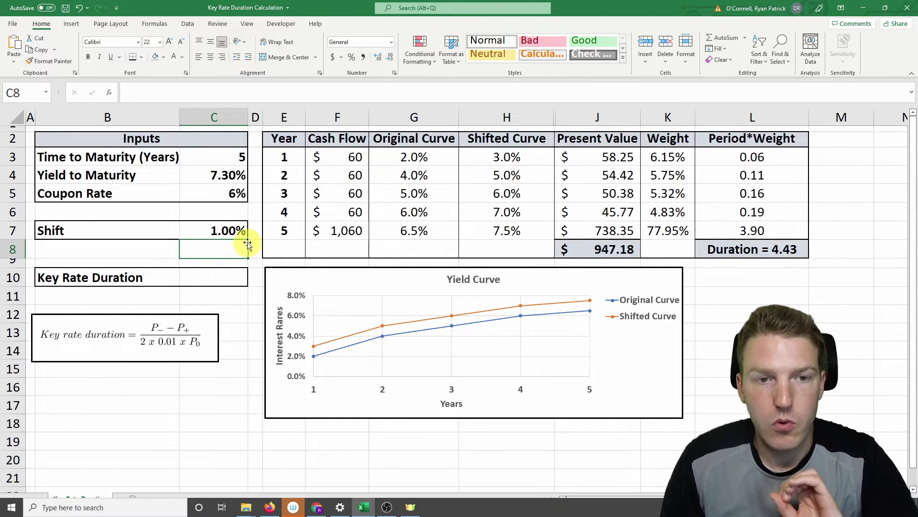
click(231, 230)
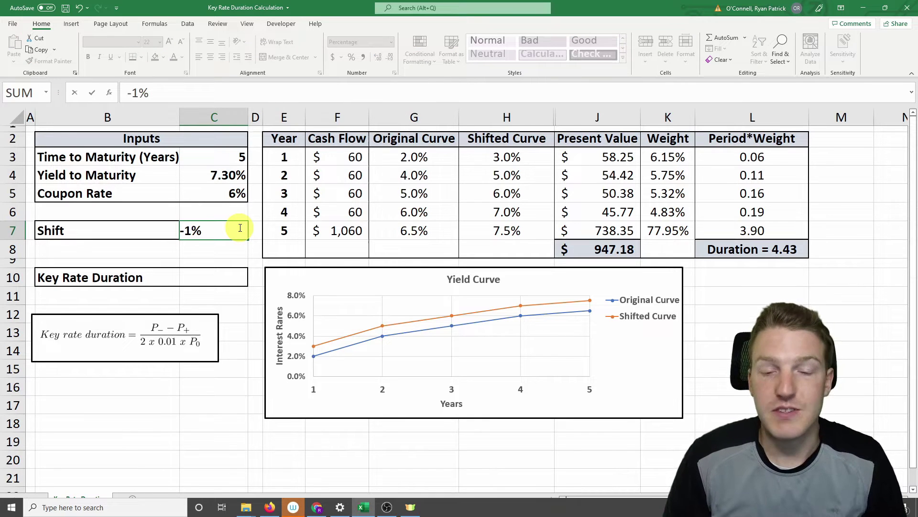
text(-1)
key(Return)
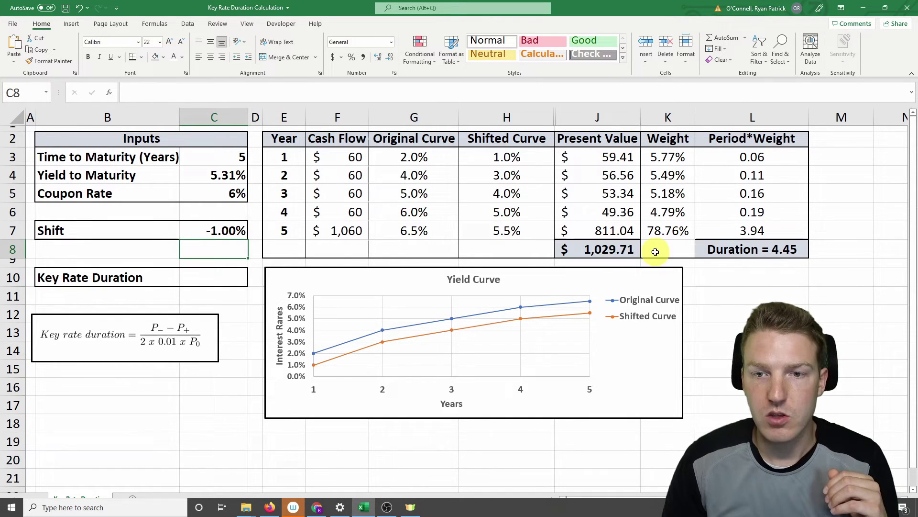
click(622, 250)
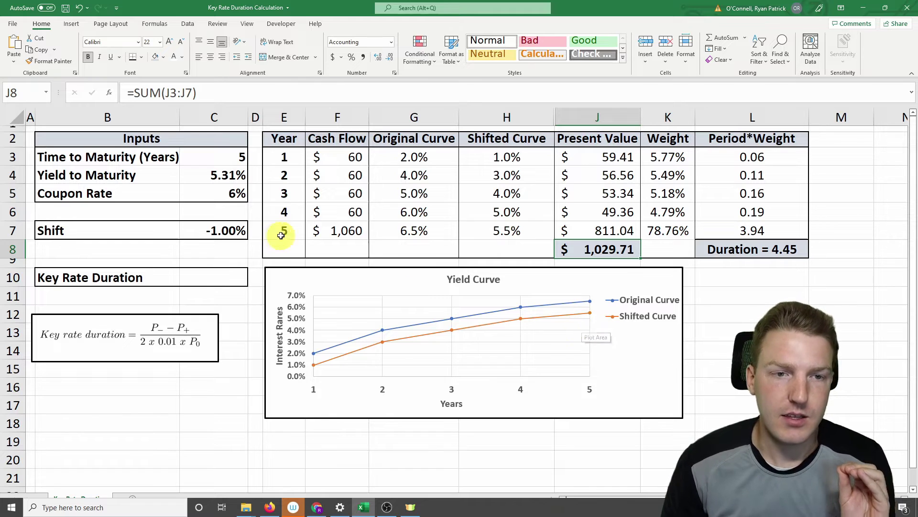
click(206, 228)
text(0)
key(Return)
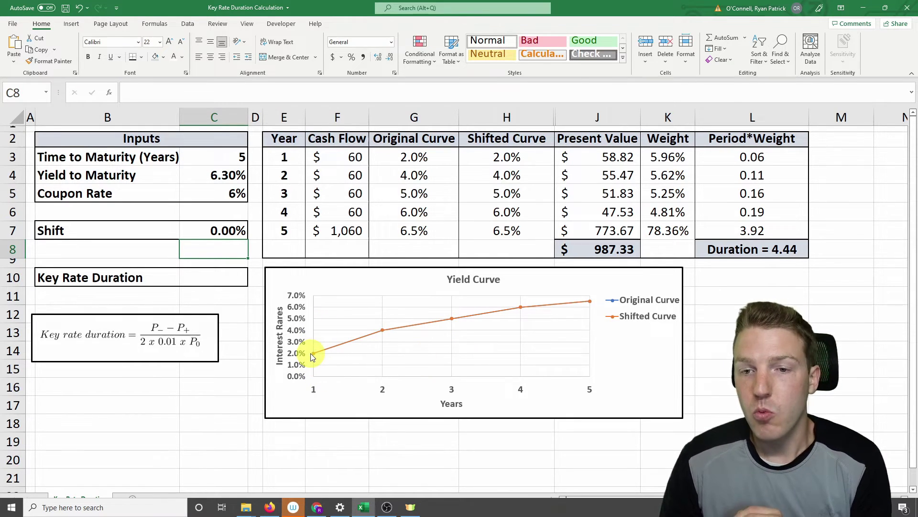
mouse_move(312, 355)
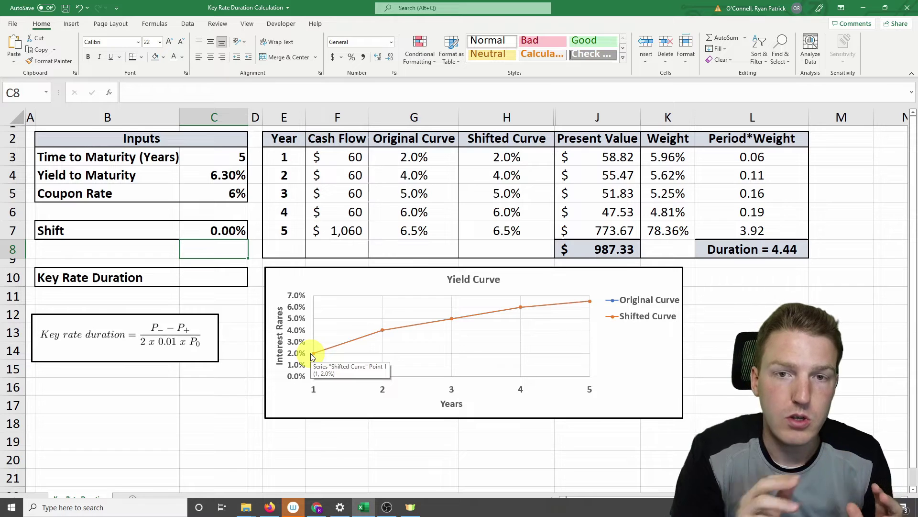
Unhide column I between H and J, revealing the Adjustment column with 0.0% values.
drag(581, 117, 544, 114)
right_click(543, 114)
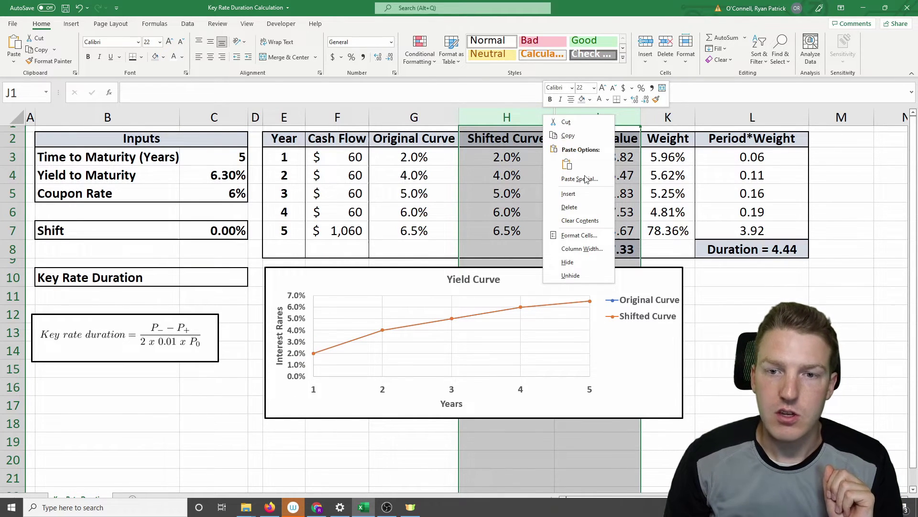
click(593, 276)
click(621, 209)
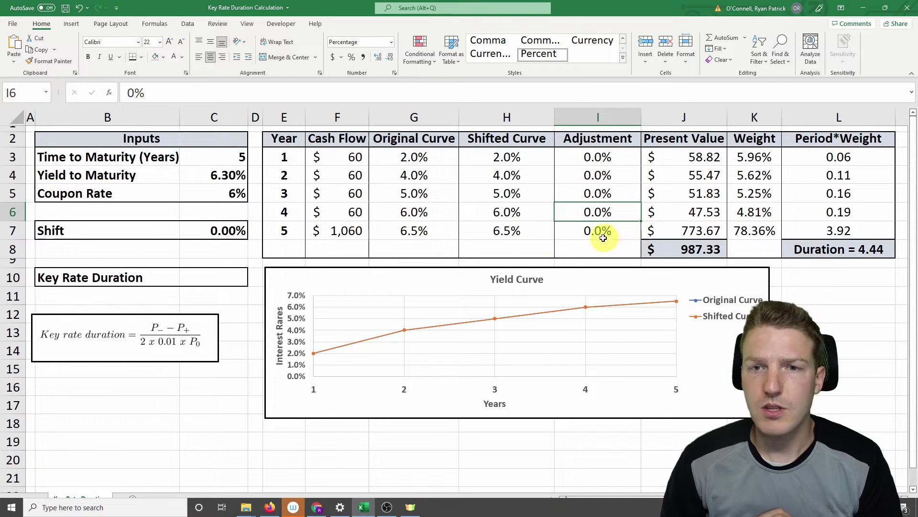
Set the Shift input in C7 to 1% and check the Duration total.
click(218, 232)
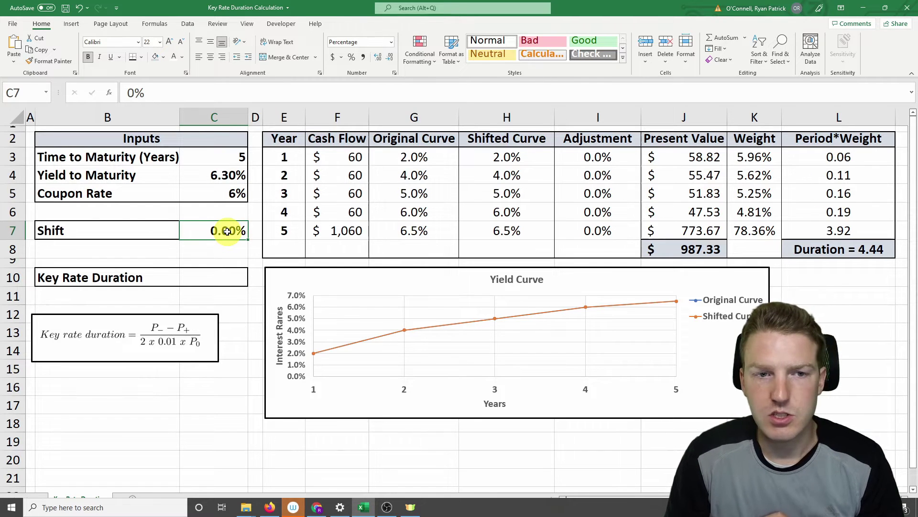
text(1)
key(Return)
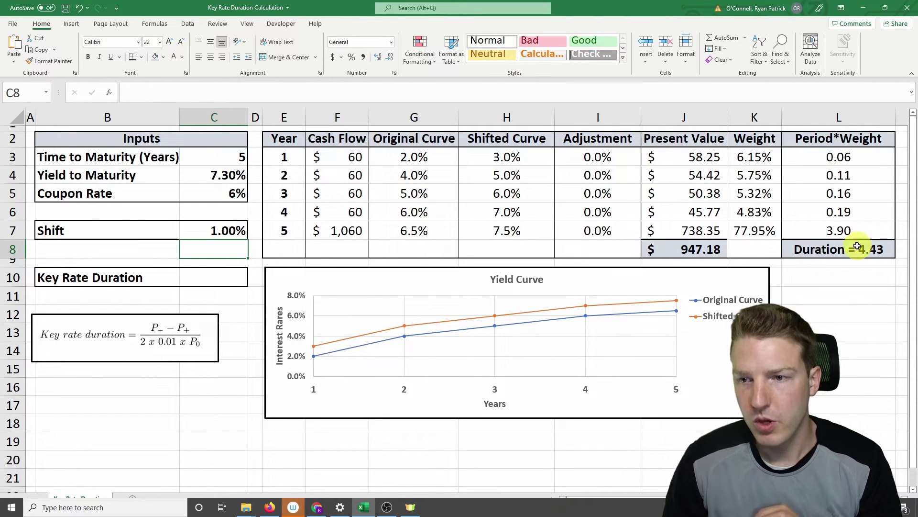
click(858, 246)
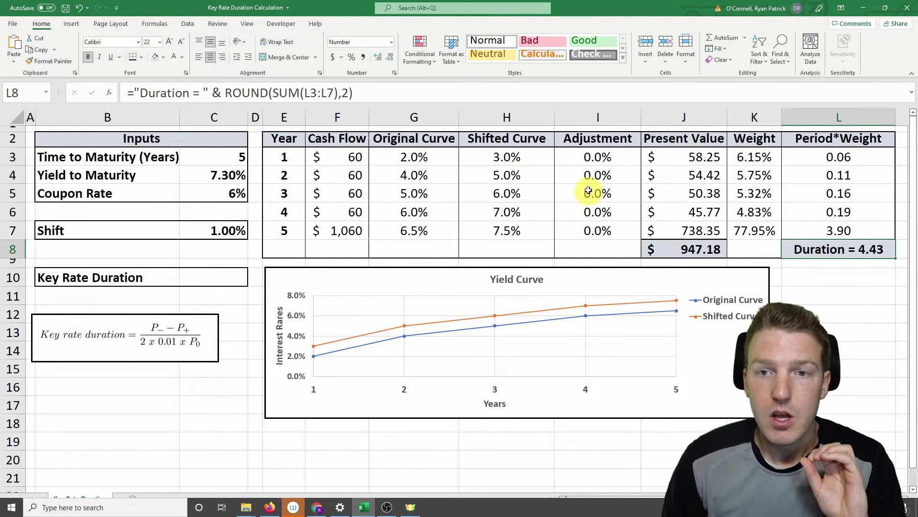
Enter a -2% adjustment for year 1 and a 2% adjustment for year 5.
click(593, 155)
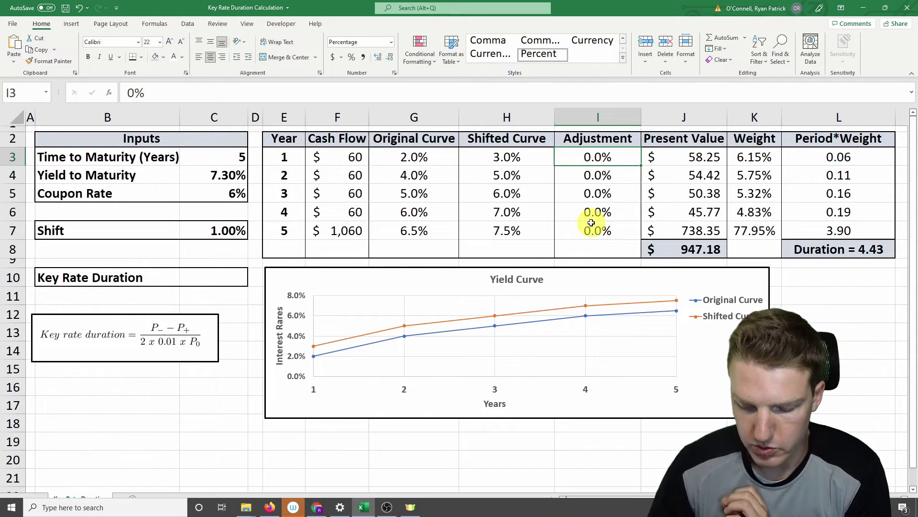
text(-2)
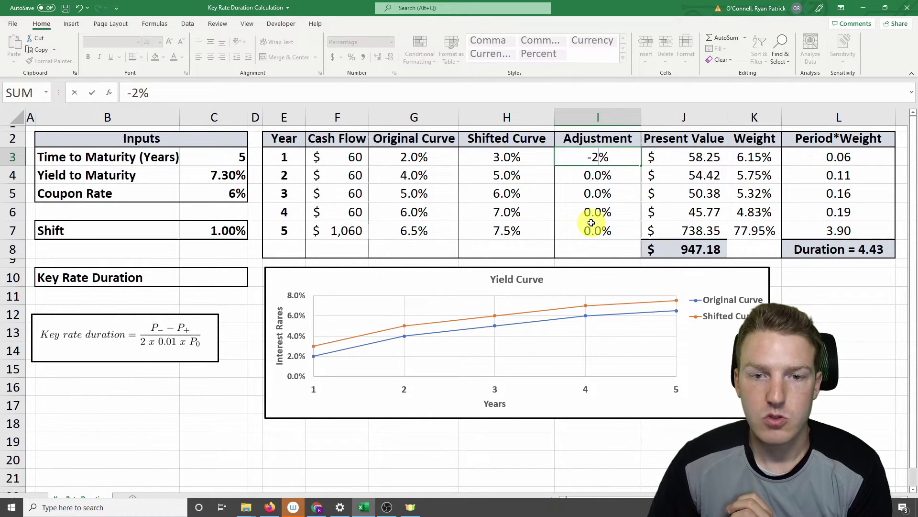
text(2)
key(Return)
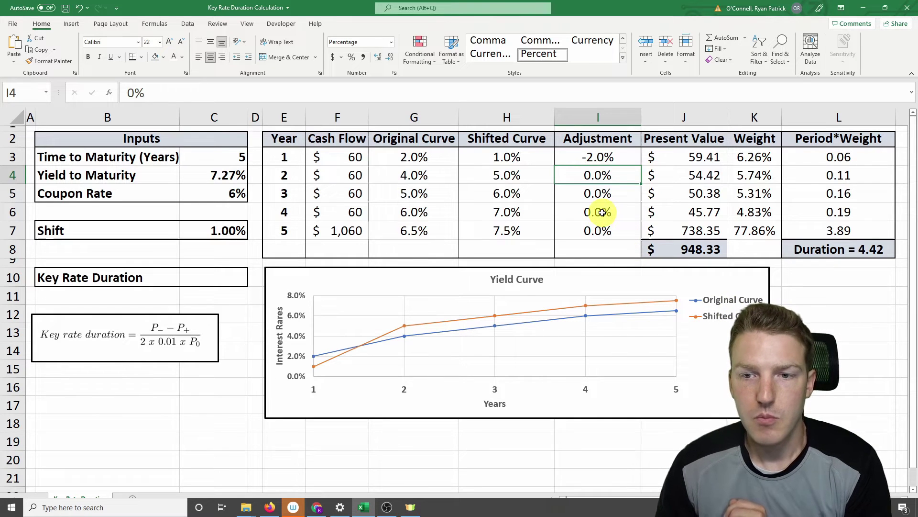
click(597, 230)
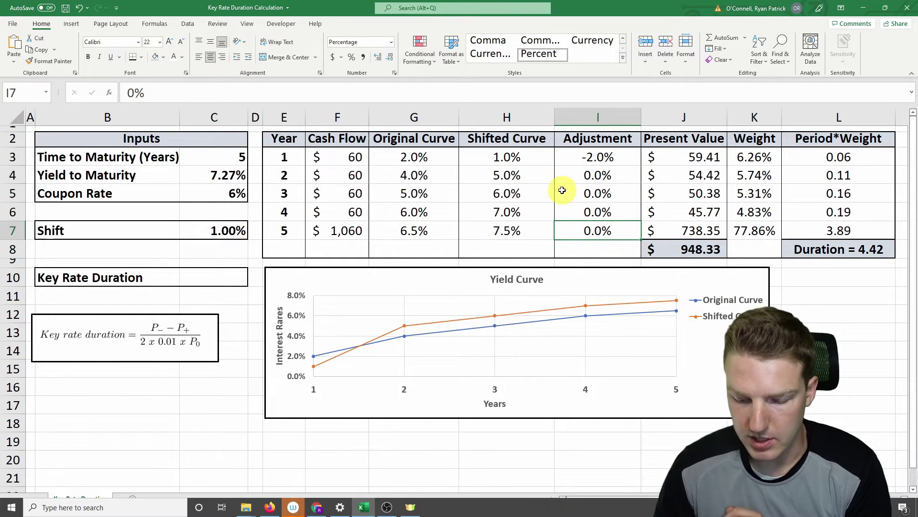
text(2)
key(Return)
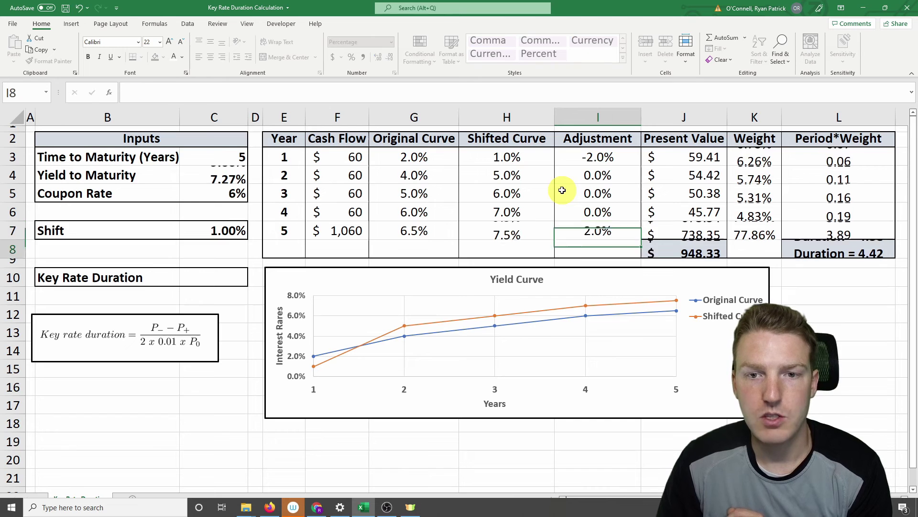
Inspect the year 5 and year 1 Shifted Curve formulas, then enter a 1% year 3 adjustment.
click(508, 231)
click(510, 157)
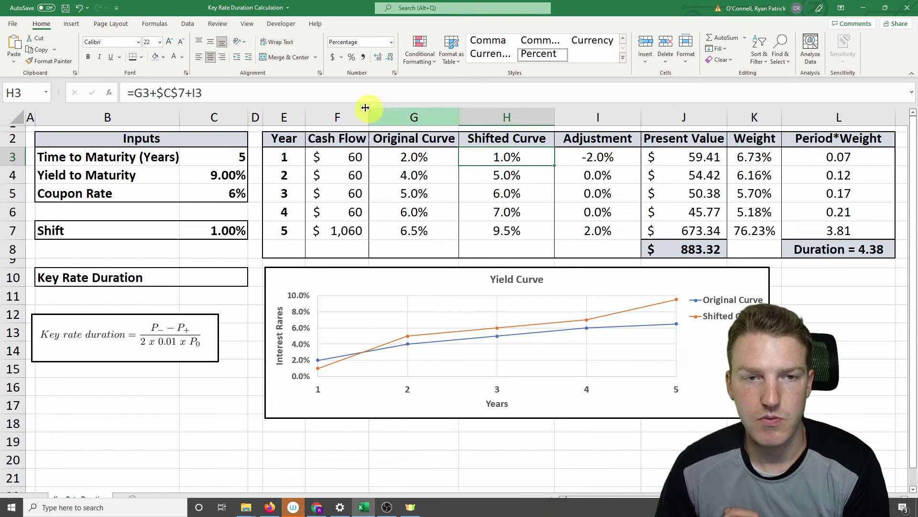
click(238, 92)
key(Return)
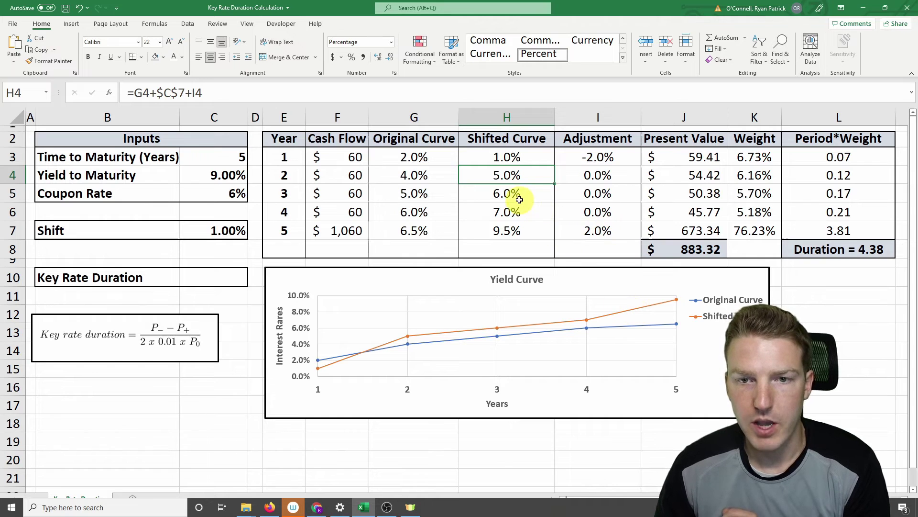
click(596, 194)
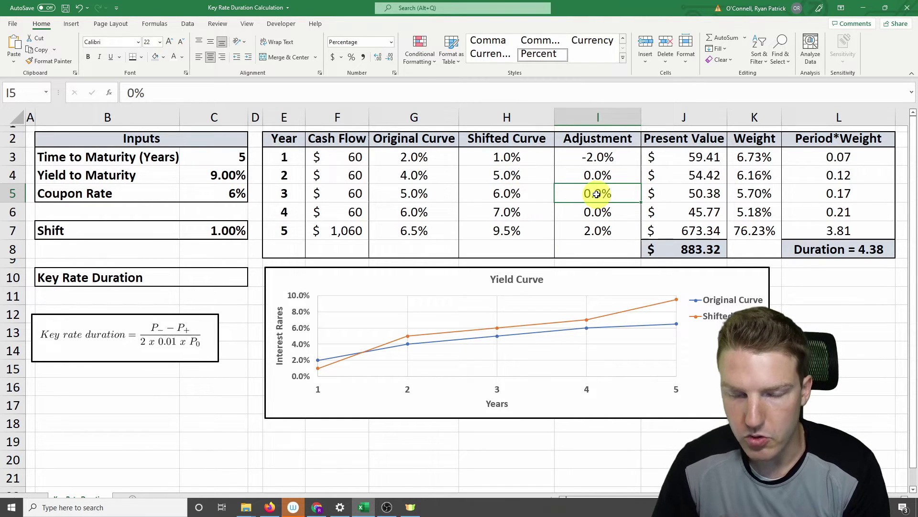
text(1)
key(Return)
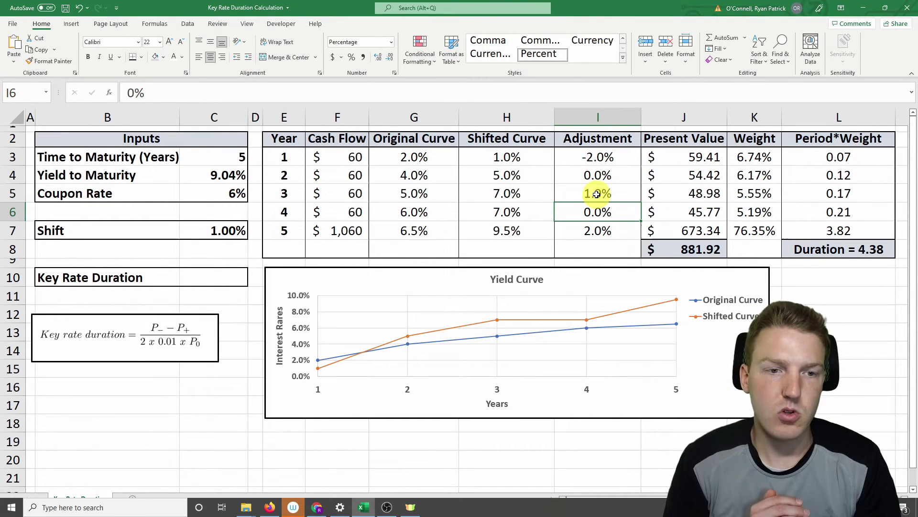